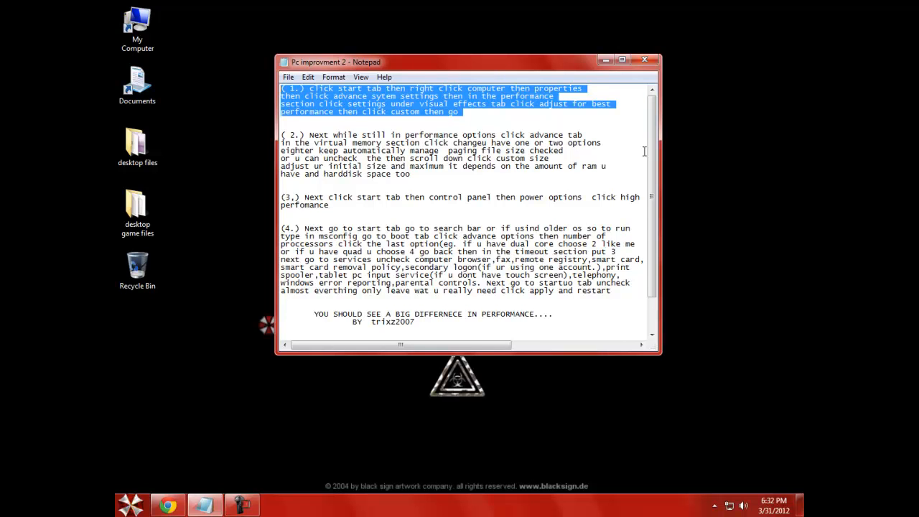
Step: Move the notes window aside and open the advanced system settings from the computer's properties
{"action": "left_click", "coordinate": [623, 151]}
{"action": "left_click_drag", "start_coordinate": [507, 64], "coordinate": [646, 12]}
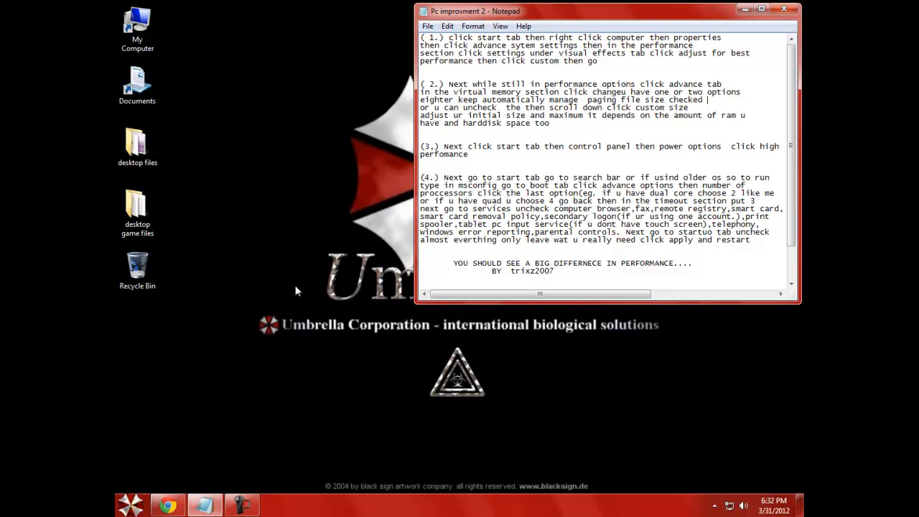
{"action": "left_click", "coordinate": [130, 505]}
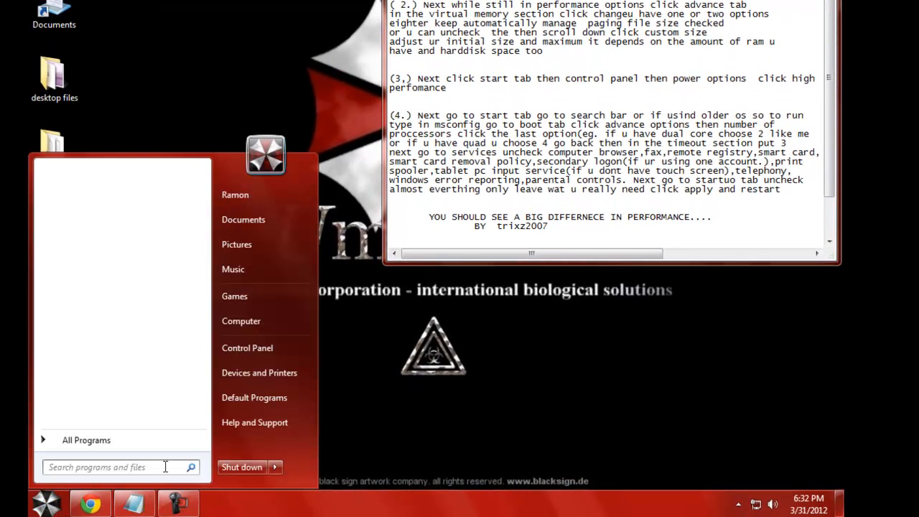
{"action": "right_click", "coordinate": [250, 323]}
{"action": "left_click", "coordinate": [300, 443]}
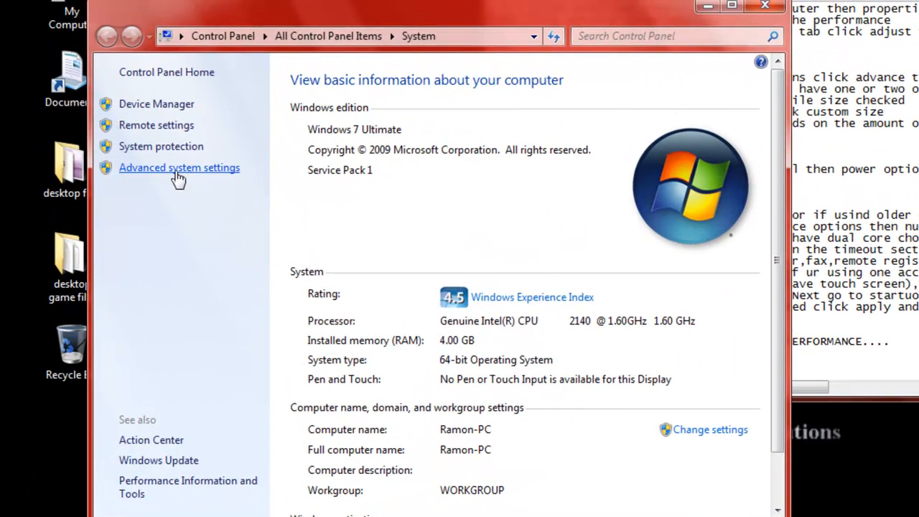
{"action": "left_click", "coordinate": [178, 168]}
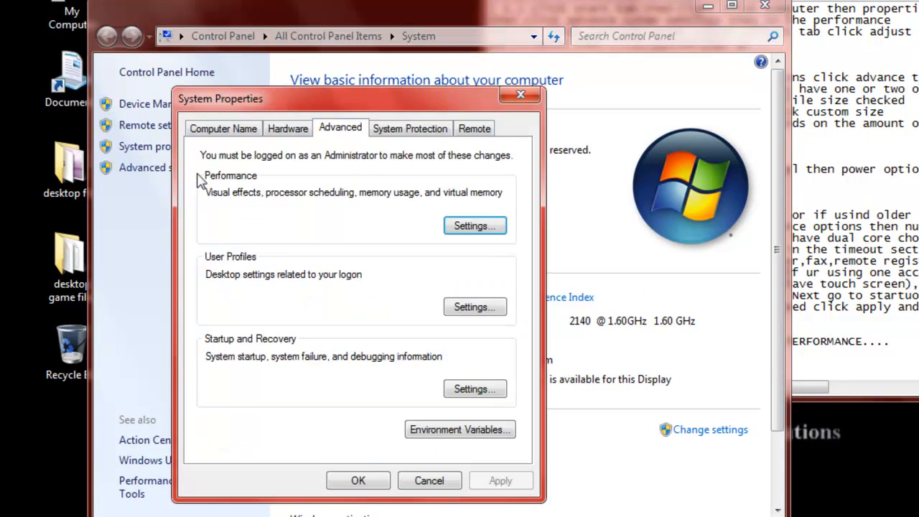
Step: Clear away the System and notes windows and reposition the System Properties dialog
{"action": "left_click", "coordinate": [765, 5]}
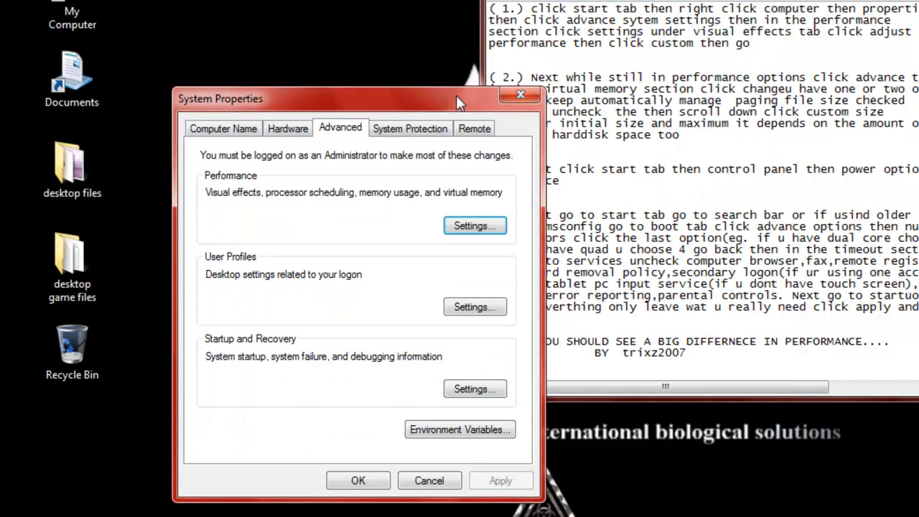
{"action": "left_click", "coordinate": [829, 1]}
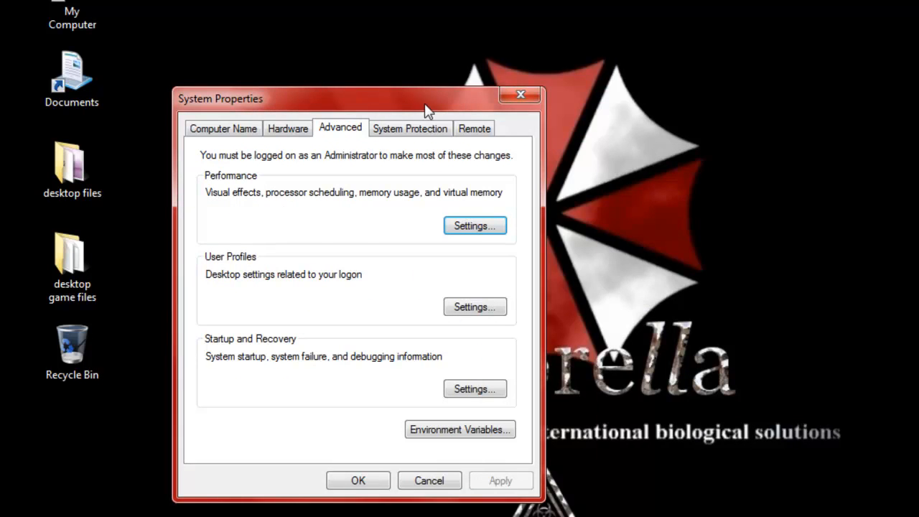
{"action": "left_click_drag", "start_coordinate": [418, 110], "coordinate": [574, 110]}
Step: Open the Performance settings and review which custom visual effects are enabled
{"action": "left_click", "coordinate": [626, 226]}
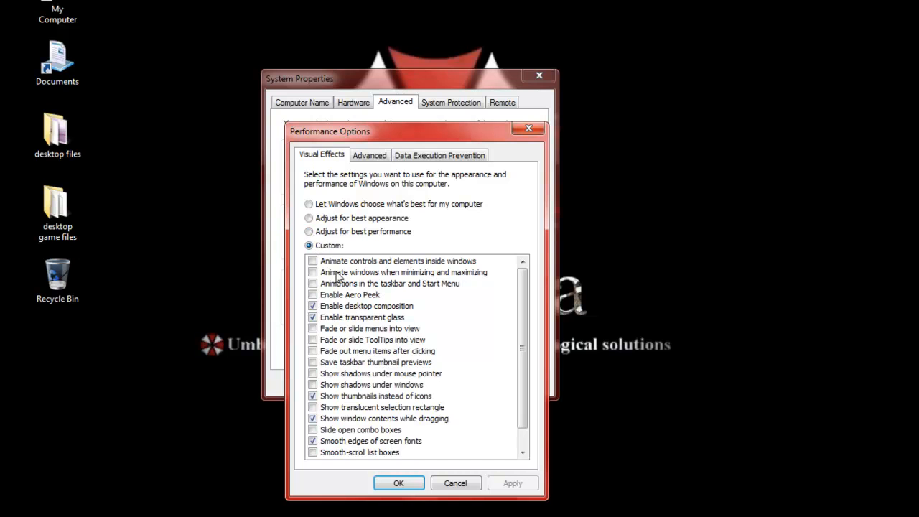
{"action": "scroll", "coordinate": [513, 291], "scroll_direction": "down", "scroll_amount": 1}
{"action": "scroll", "coordinate": [513, 291], "scroll_direction": "up", "scroll_amount": 1}
{"action": "scroll", "coordinate": [503, 356], "scroll_direction": "down", "scroll_amount": 1}
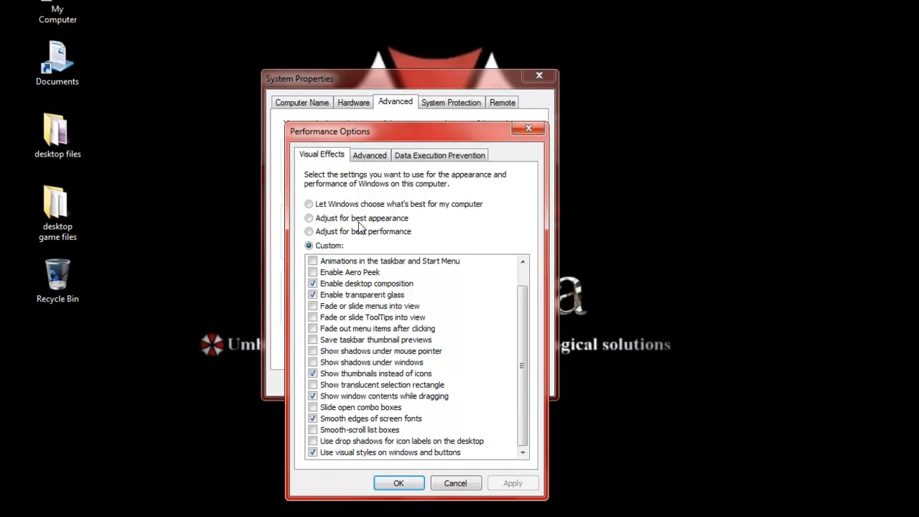
Step: Check drive C:'s paging file settings under virtual memory and close the performance dialogs
{"action": "left_click", "coordinate": [369, 156]}
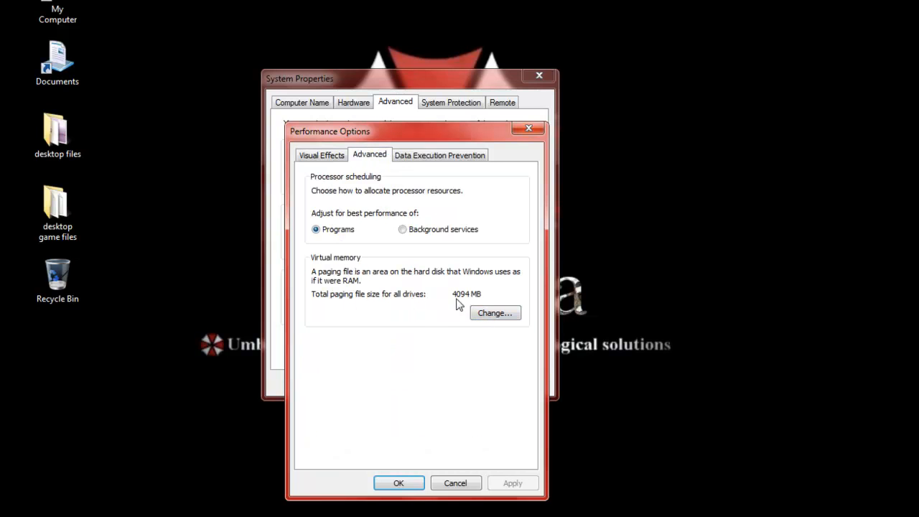
{"action": "left_click", "coordinate": [487, 315]}
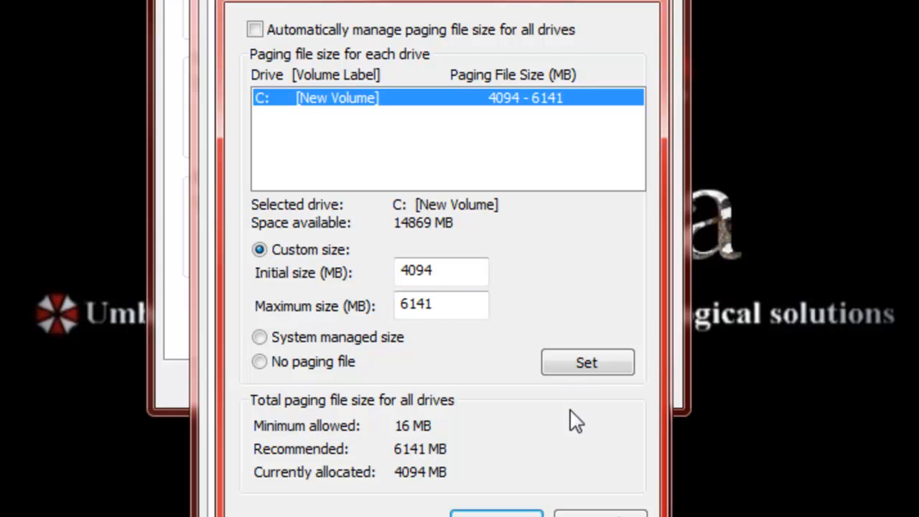
{"action": "left_click", "coordinate": [496, 515]}
{"action": "left_click", "coordinate": [338, 488]}
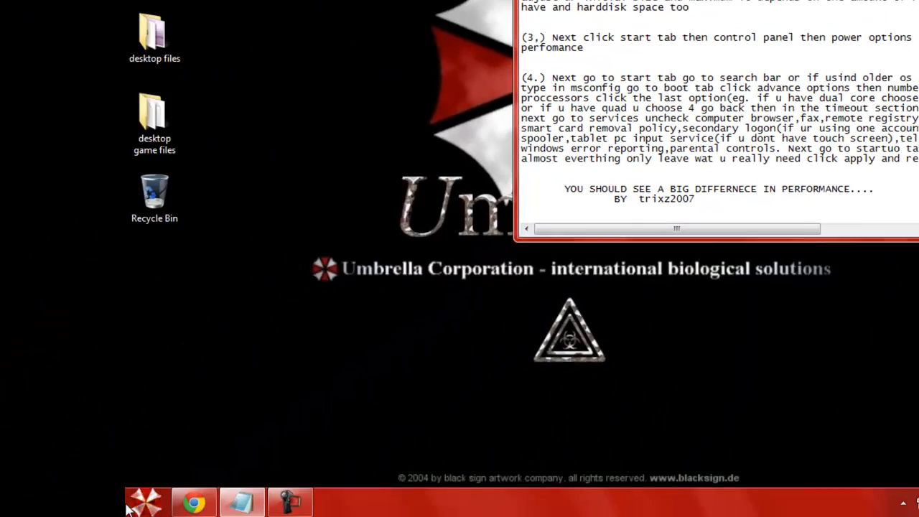
Step: Check the selected power plan in Control Panel's Power Options and close the window
{"action": "left_click", "coordinate": [130, 507]}
{"action": "left_click", "coordinate": [365, 331]}
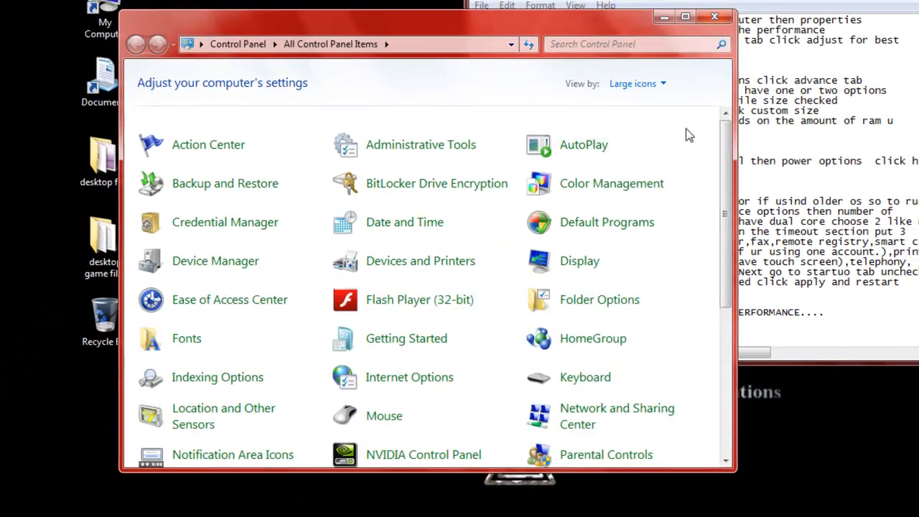
{"action": "scroll", "coordinate": [421, 332], "scroll_direction": "down", "scroll_amount": 3}
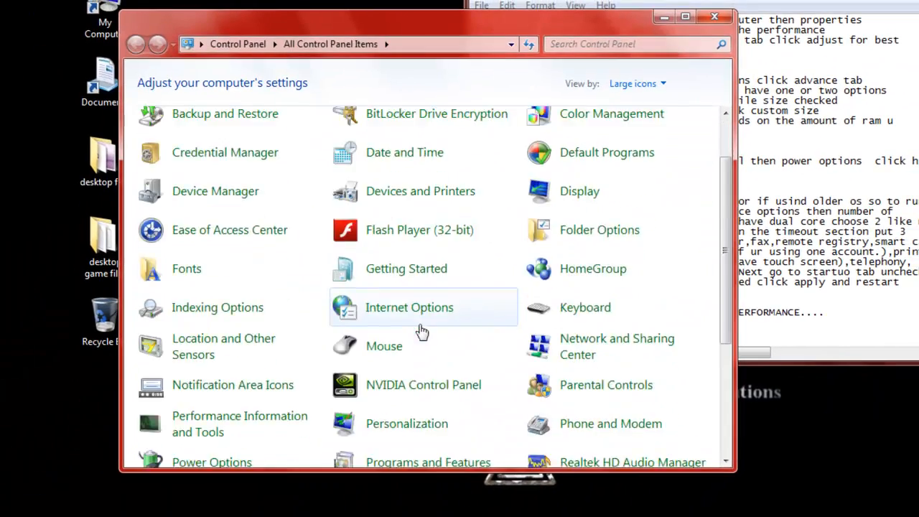
{"action": "left_click", "coordinate": [195, 400]}
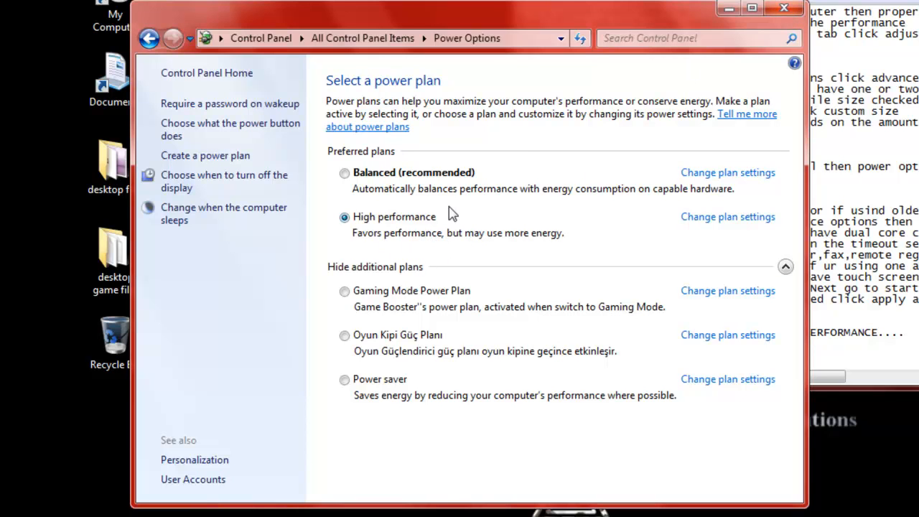
{"action": "left_click", "coordinate": [784, 8]}
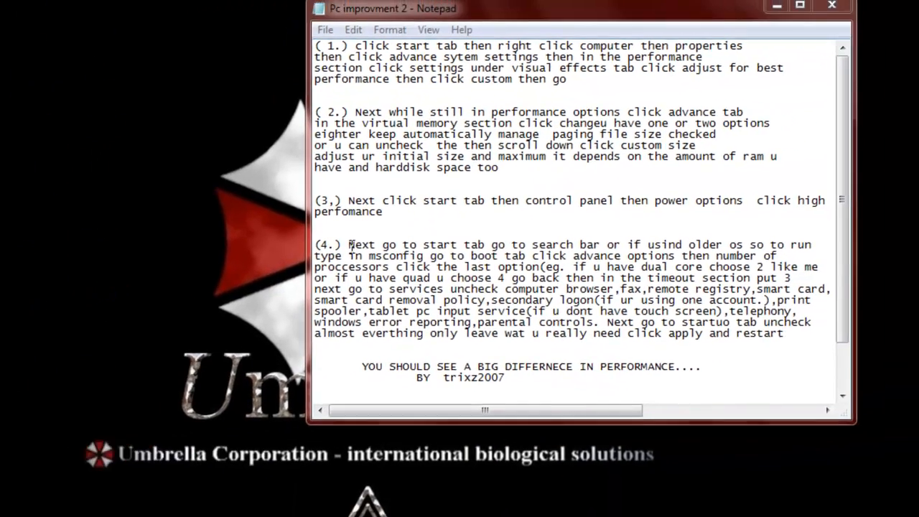
Step: Consult section 4 of the notes and open System Configuration by running msconfig
{"action": "left_click_drag", "start_coordinate": [552, 211], "coordinate": [850, 312]}
{"action": "left_click", "coordinate": [688, 375]}
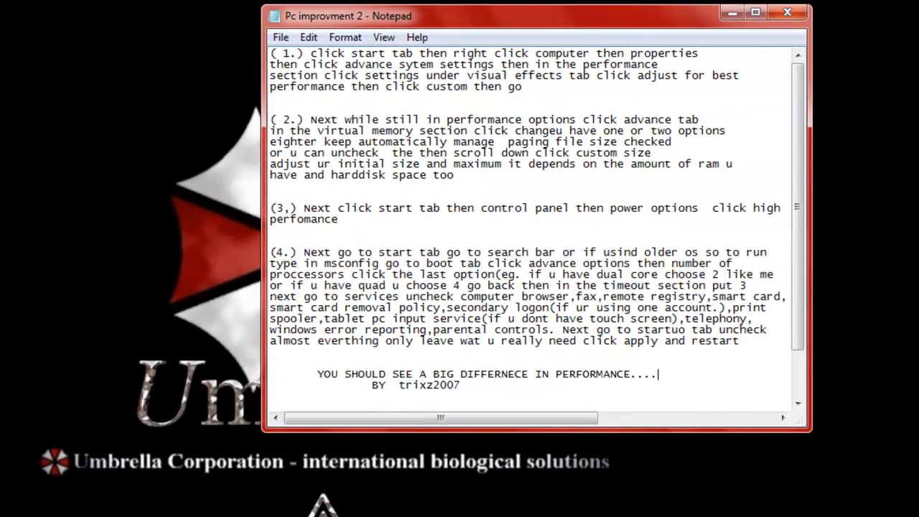
{"action": "key", "text": "super"}
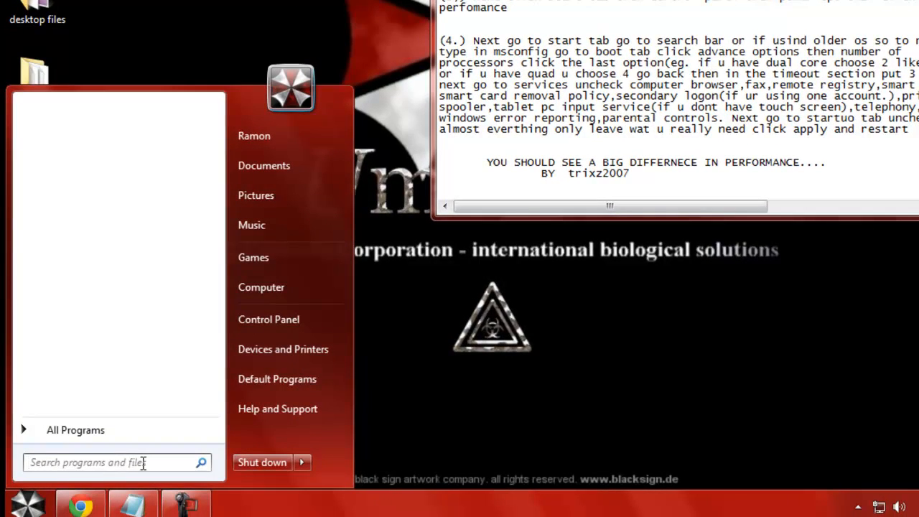
{"action": "left_click", "coordinate": [71, 430]}
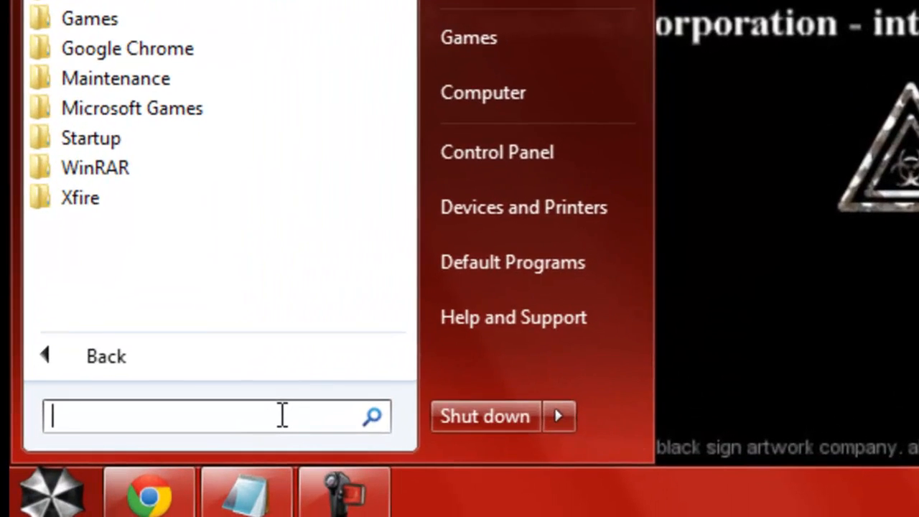
{"action": "type", "text": "msconfig"}
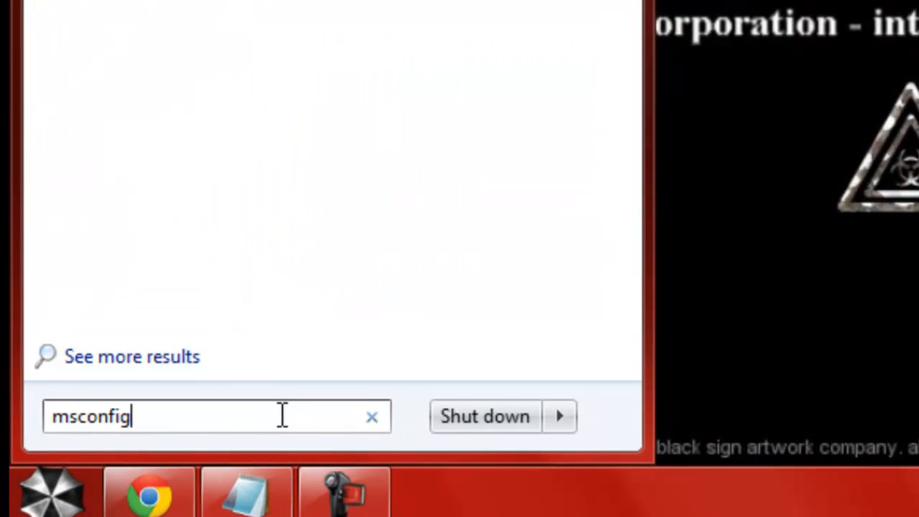
{"action": "key", "text": "Return"}
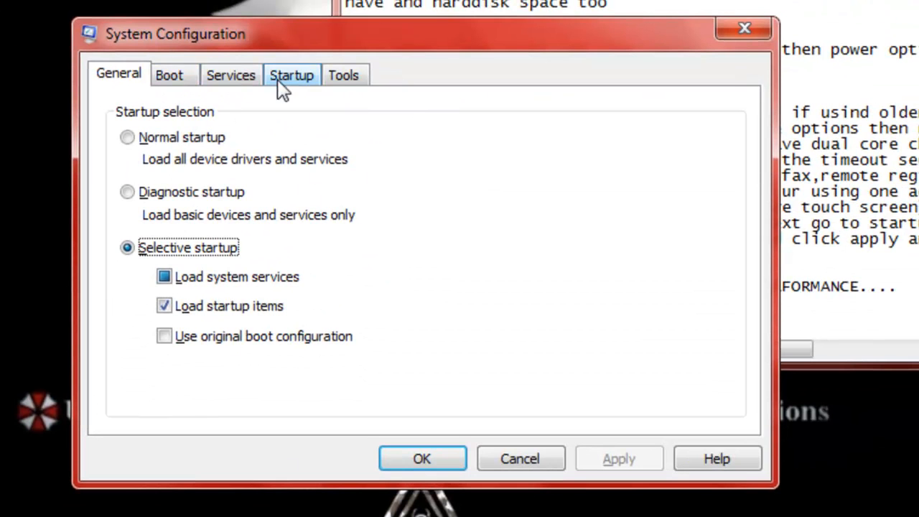
Step: Set the number of processors to 2 in the advanced boot options
{"action": "left_click", "coordinate": [177, 78]}
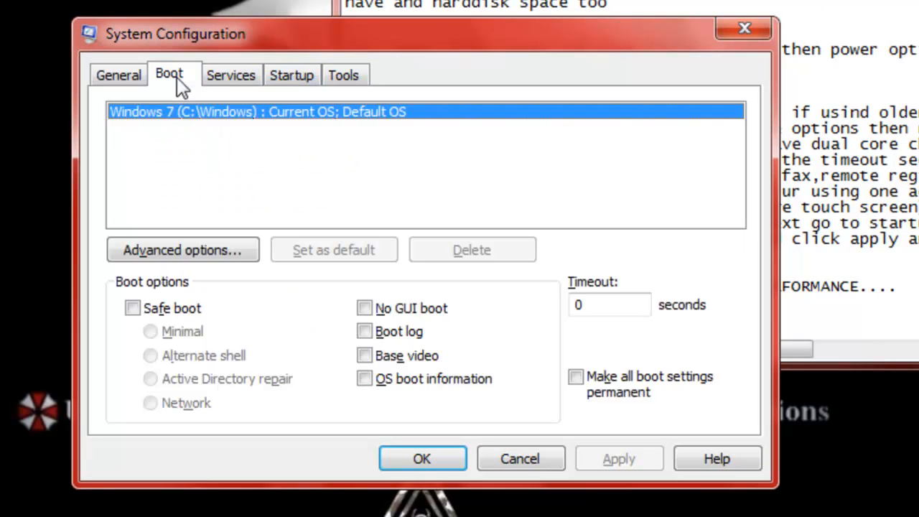
{"action": "left_click", "coordinate": [210, 251]}
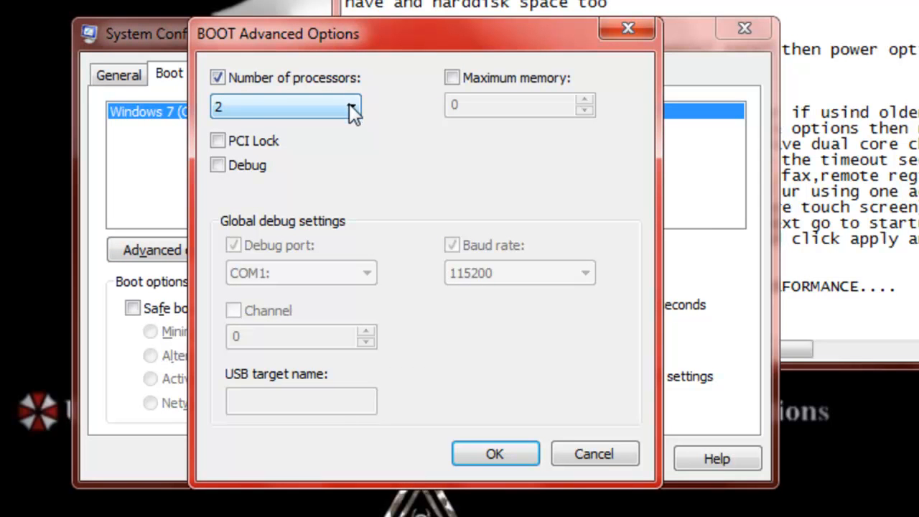
{"action": "left_click", "coordinate": [355, 106]}
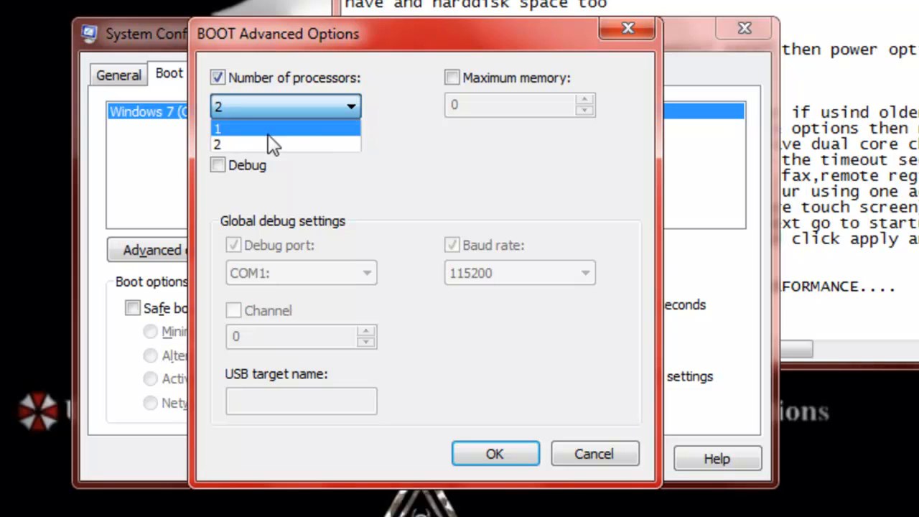
{"action": "left_click", "coordinate": [228, 147]}
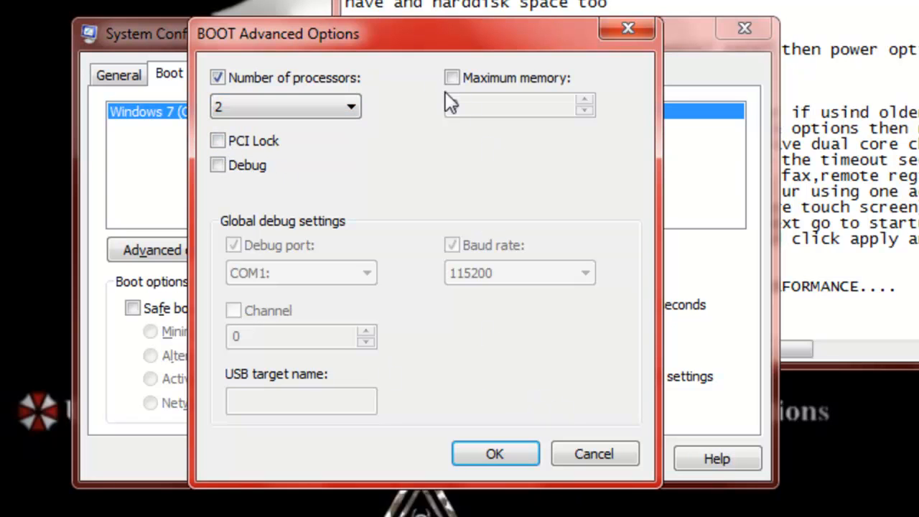
{"action": "left_click", "coordinate": [498, 451]}
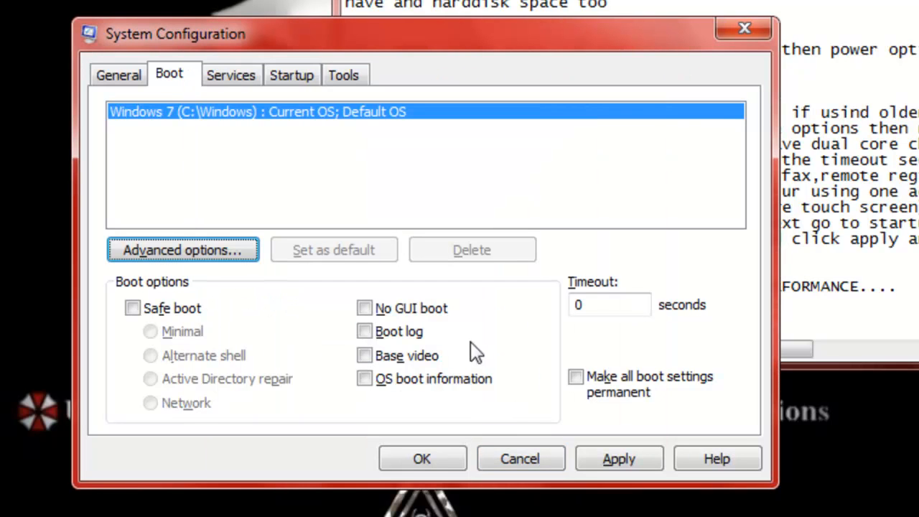
{"action": "left_click", "coordinate": [594, 305]}
Step: Review the services with all Microsoft services hidden, and show the full list again
{"action": "left_click", "coordinate": [237, 79]}
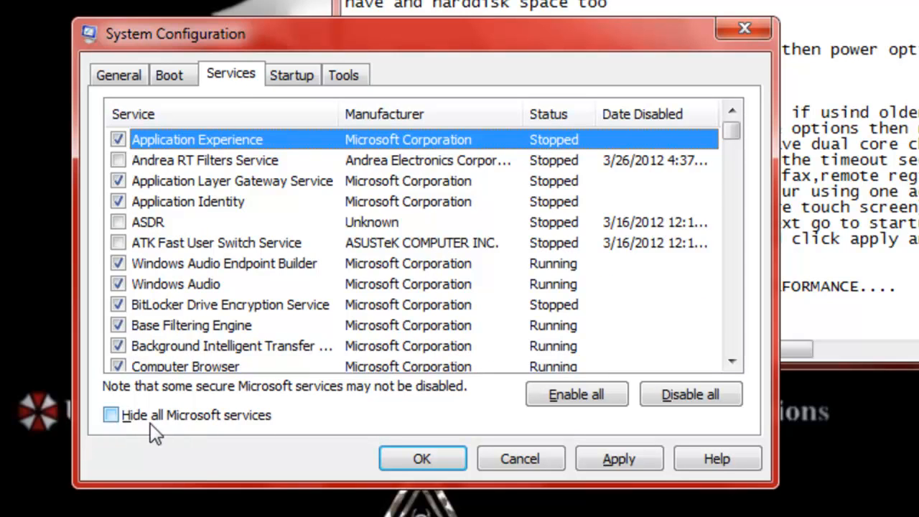
{"action": "left_click", "coordinate": [108, 419]}
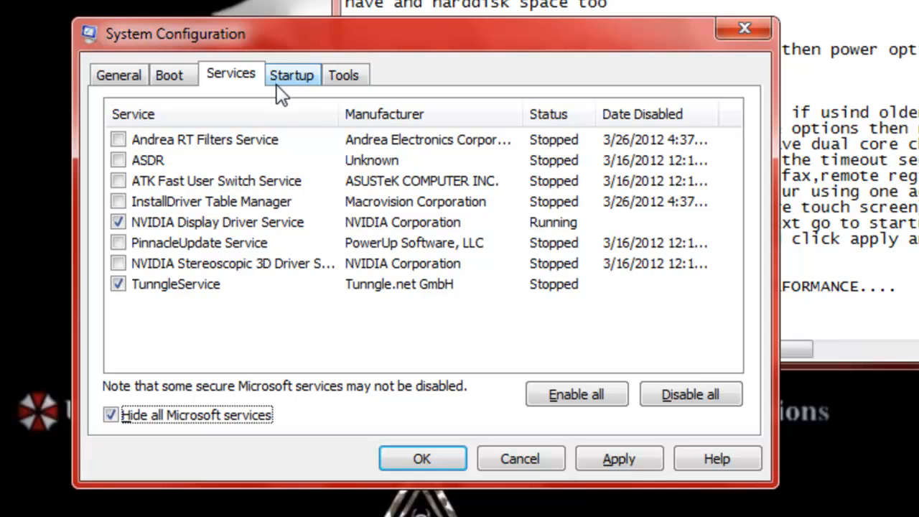
{"action": "left_click", "coordinate": [112, 416]}
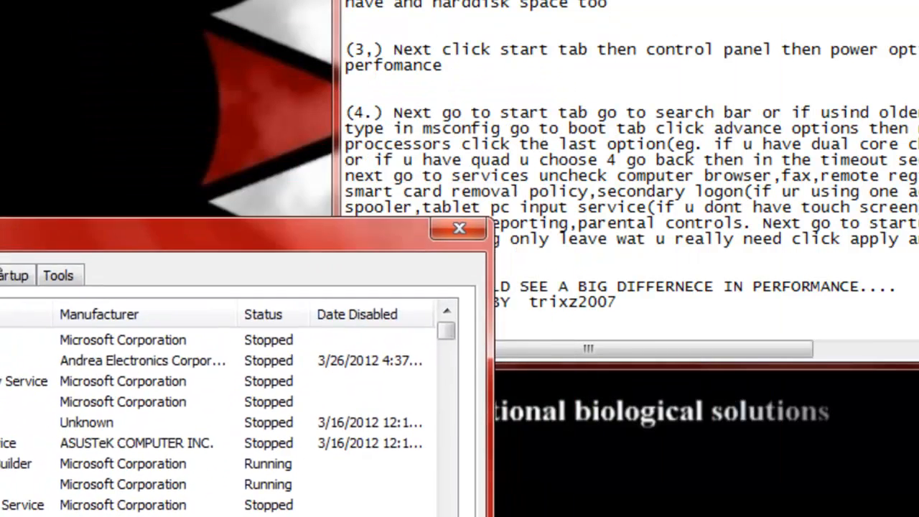
Step: Highlight the services to disable in the notes, from computer browser to parental controls, and return to System Configuration
{"action": "left_click_drag", "start_coordinate": [0, 248], "coordinate": [0, 303]}
{"action": "left_click", "coordinate": [898, 312]}
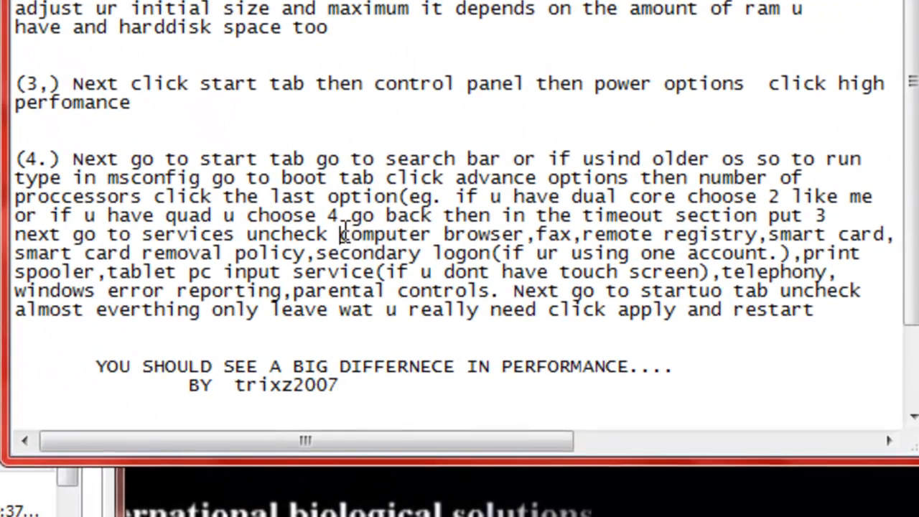
{"action": "left_click_drag", "start_coordinate": [341, 235], "coordinate": [494, 294]}
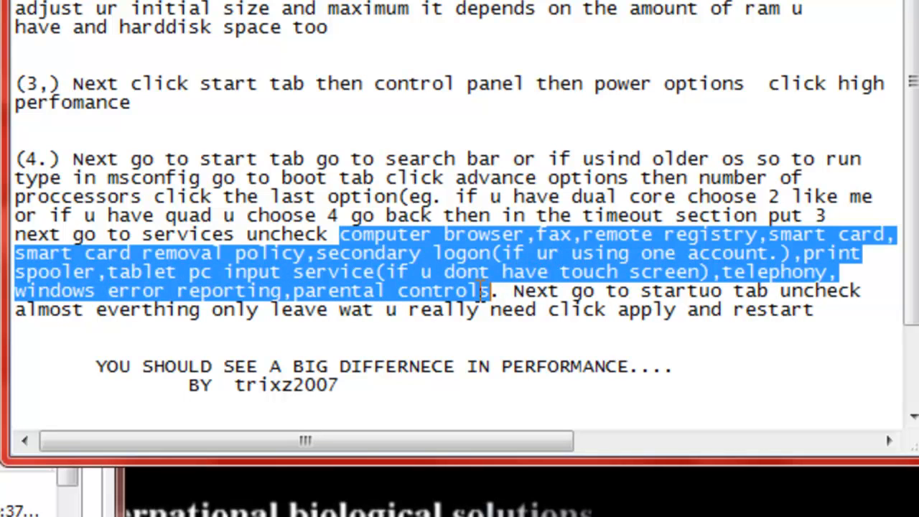
{"action": "left_click", "coordinate": [872, 368]}
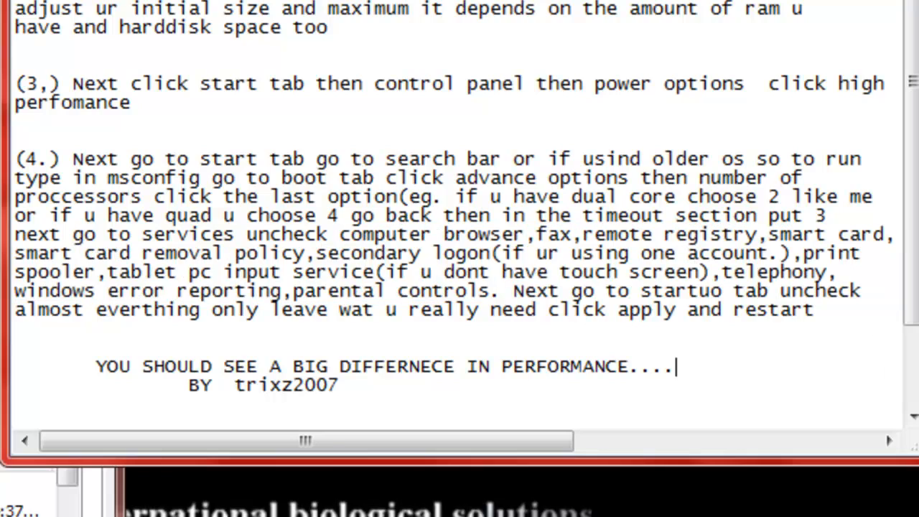
{"action": "left_click", "coordinate": [453, 33]}
{"action": "left_click_drag", "start_coordinate": [537, 18], "coordinate": [814, 0]}
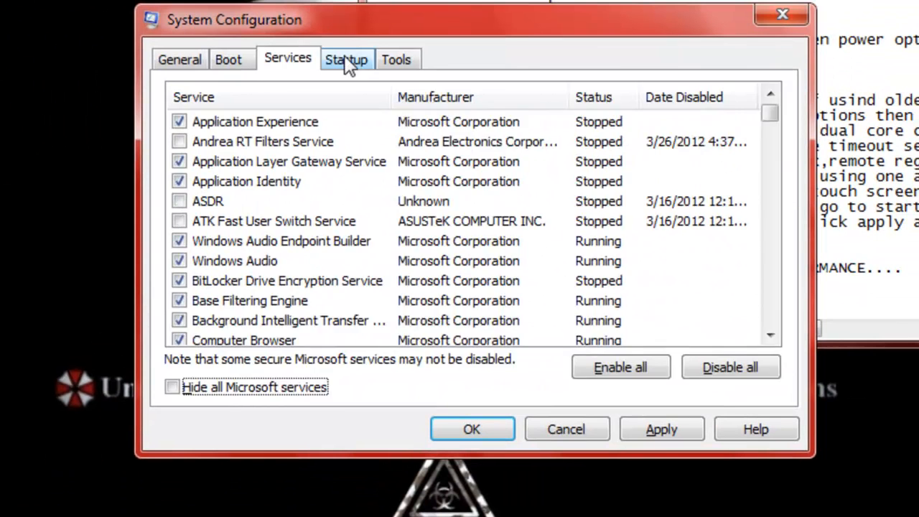
Step: Review the enabled startup items, accept the System Configuration changes and exit without restarting
{"action": "left_click", "coordinate": [347, 62]}
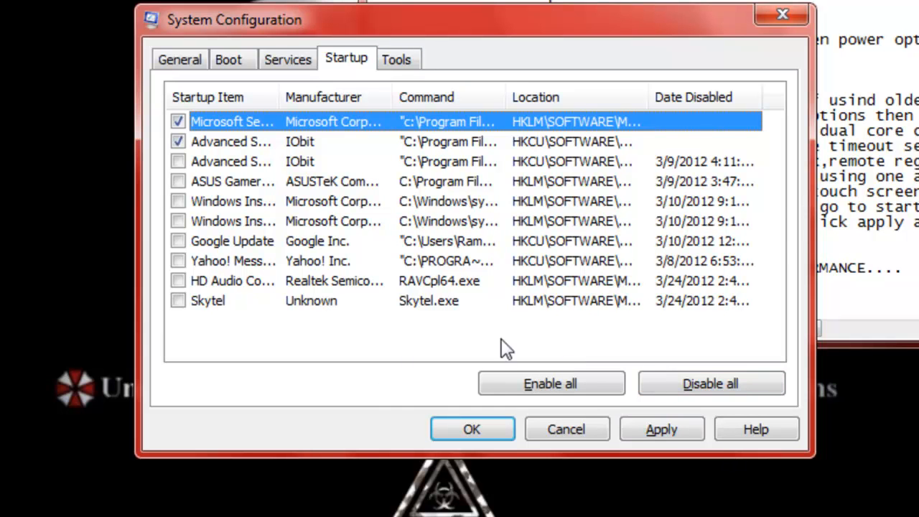
{"action": "left_click", "coordinate": [477, 429]}
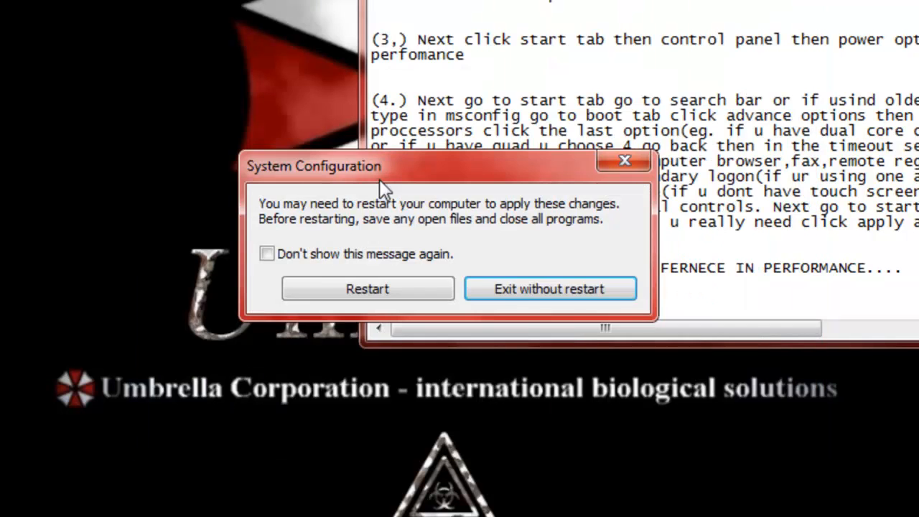
{"action": "left_click", "coordinate": [532, 296]}
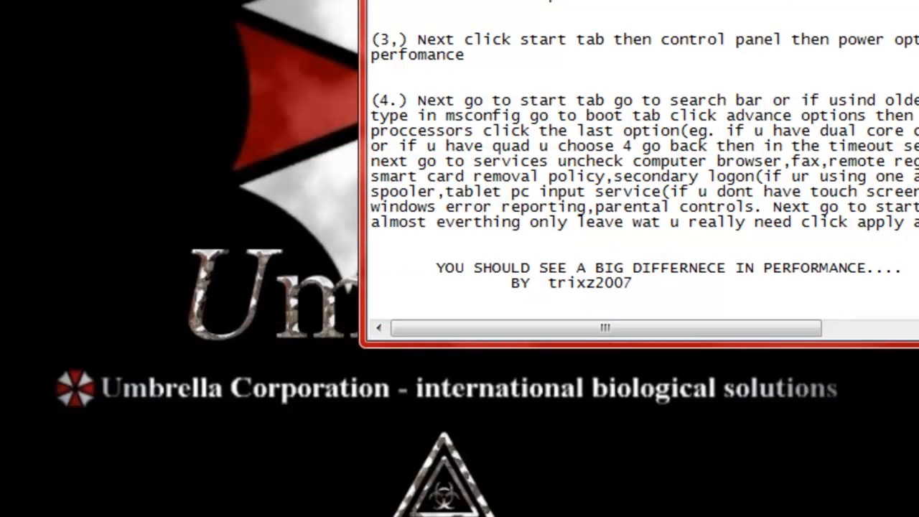